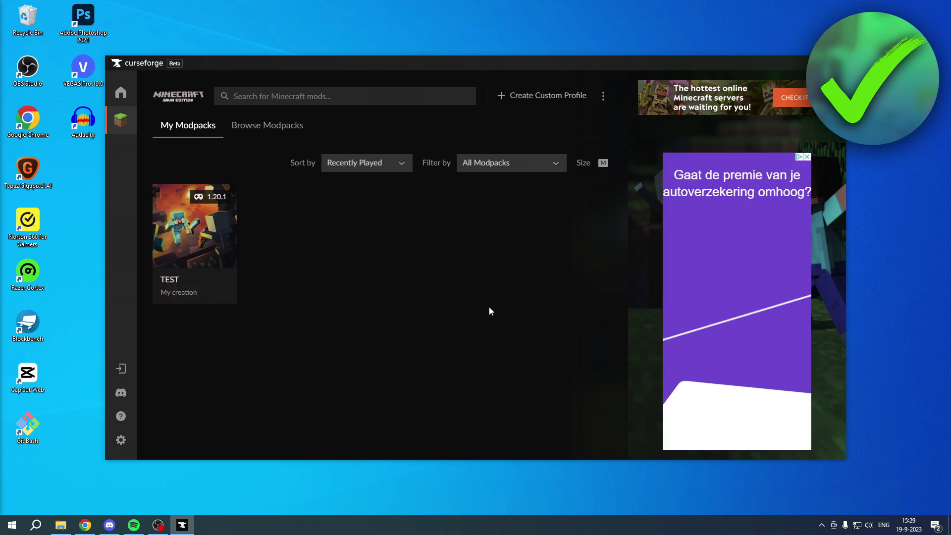
Step: Open the TEST modpack card to see its single mod, cloth-config-11.1.106-forge.jar
click(207, 228)
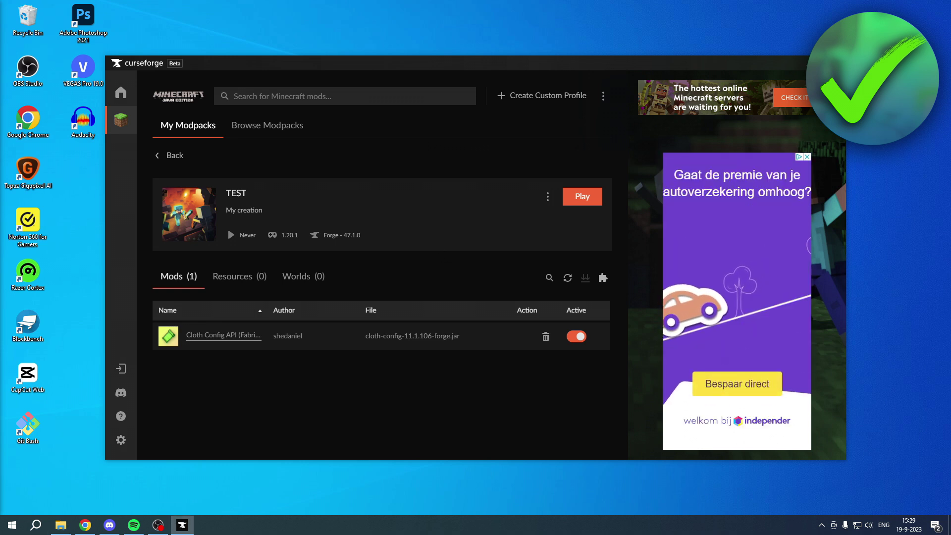
Step: Export the TEST profile with mods included and no version, saved as TEST.zip in Documents
click(548, 198)
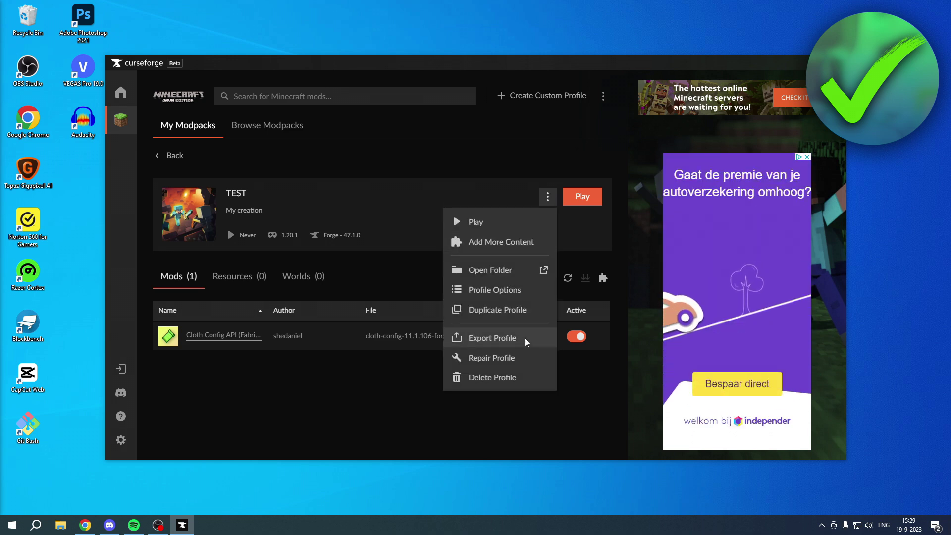
click(508, 337)
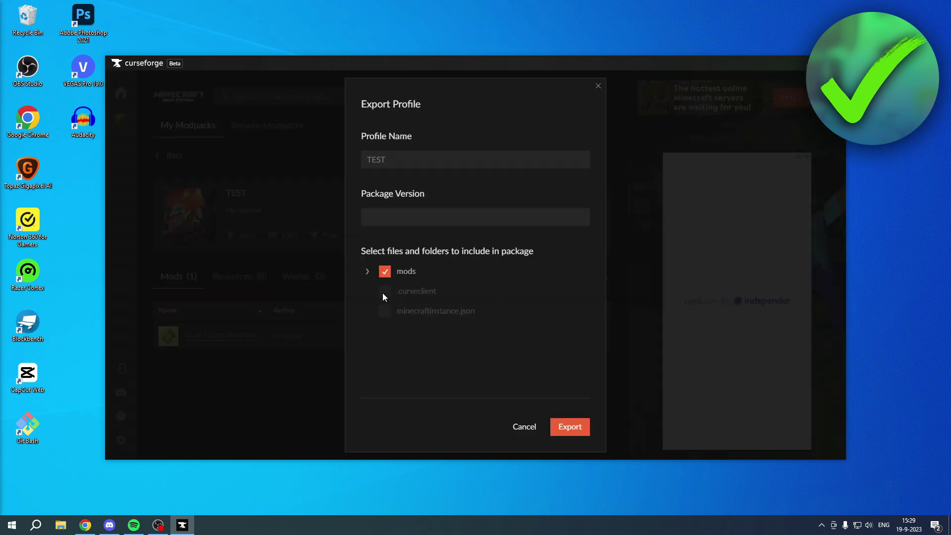
click(384, 273)
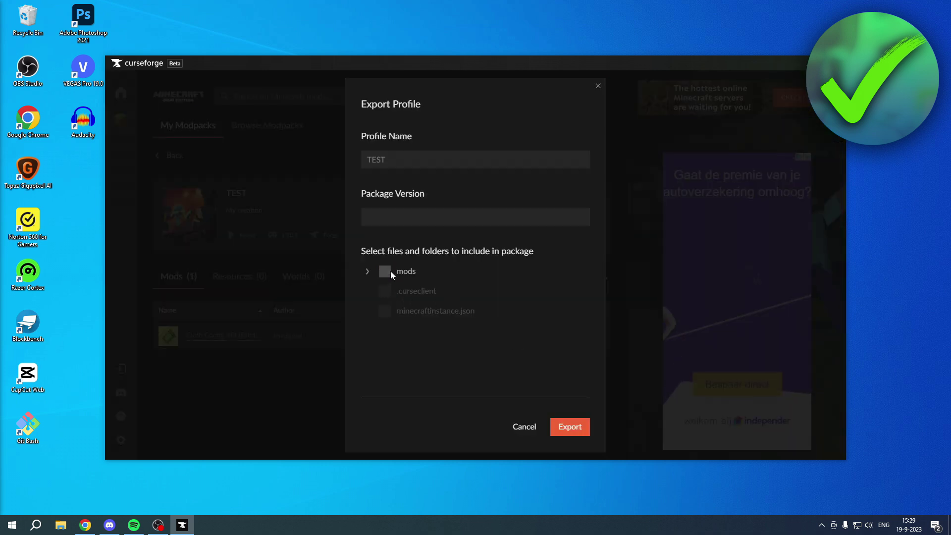
click(390, 271)
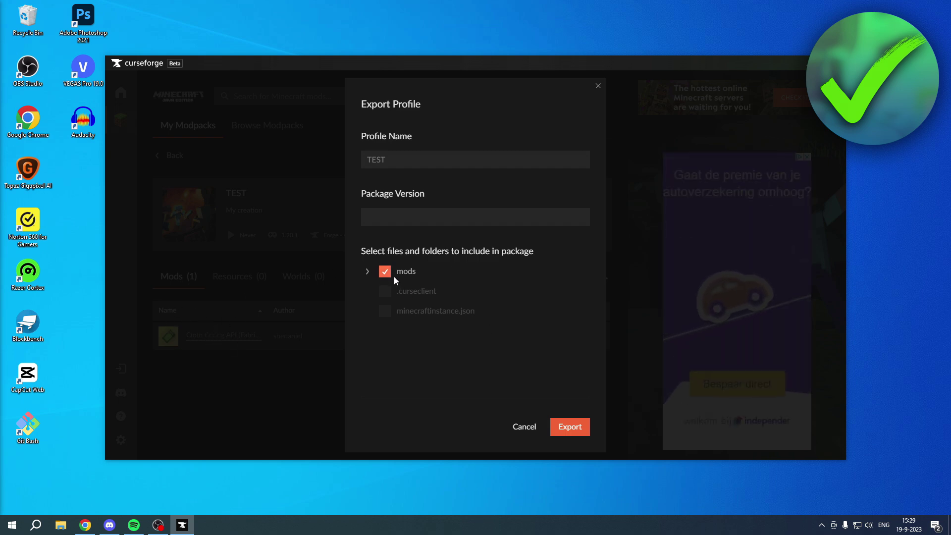
click(542, 211)
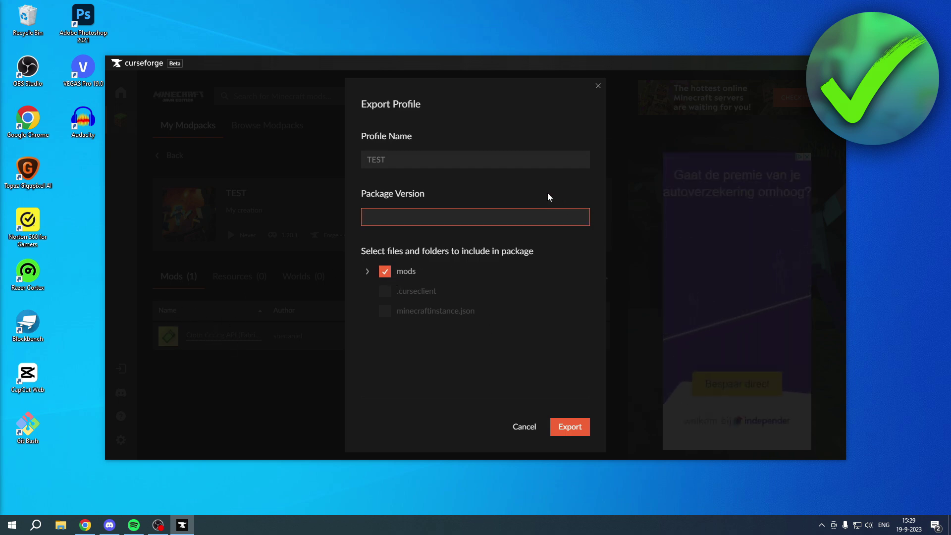
click(452, 194)
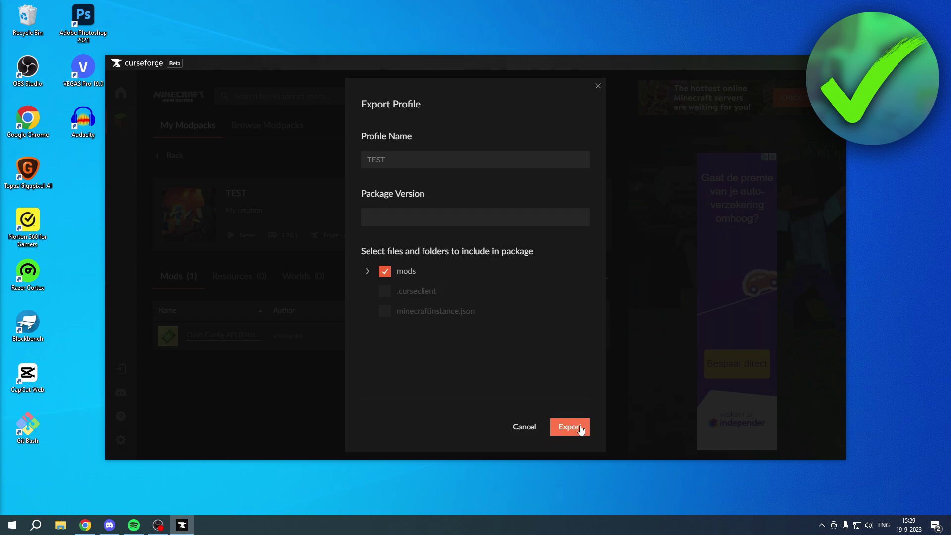
click(570, 430)
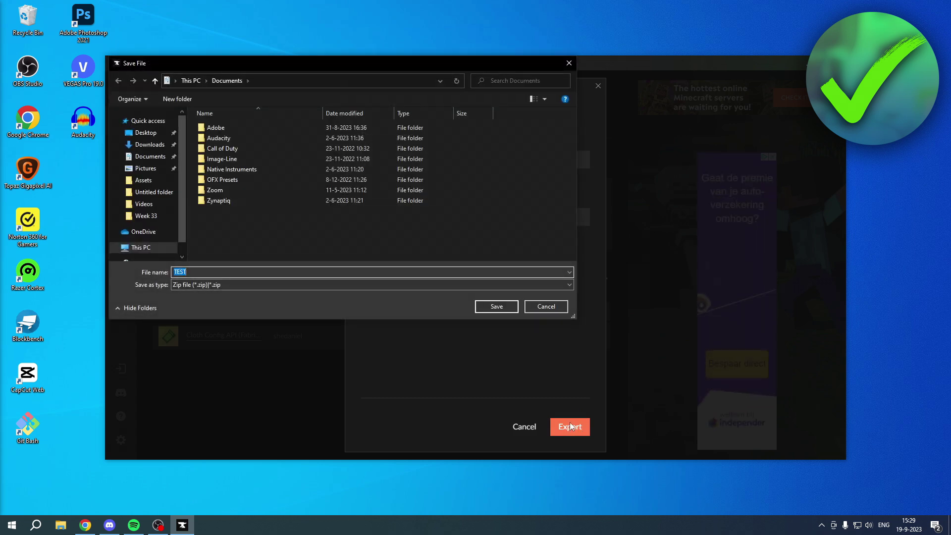
click(497, 306)
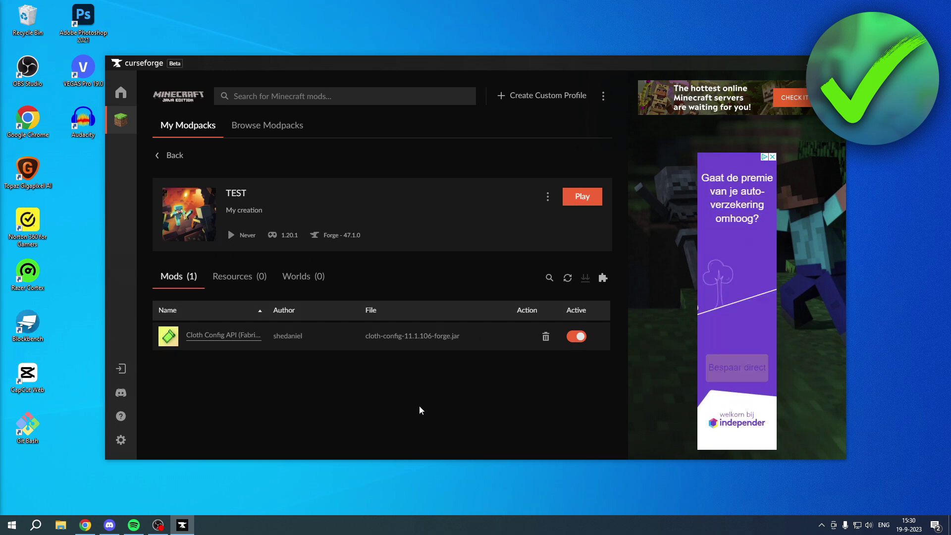
Step: Open TEST.zip from Documents in WinRAR and dismiss its first-use notice
click(61, 525)
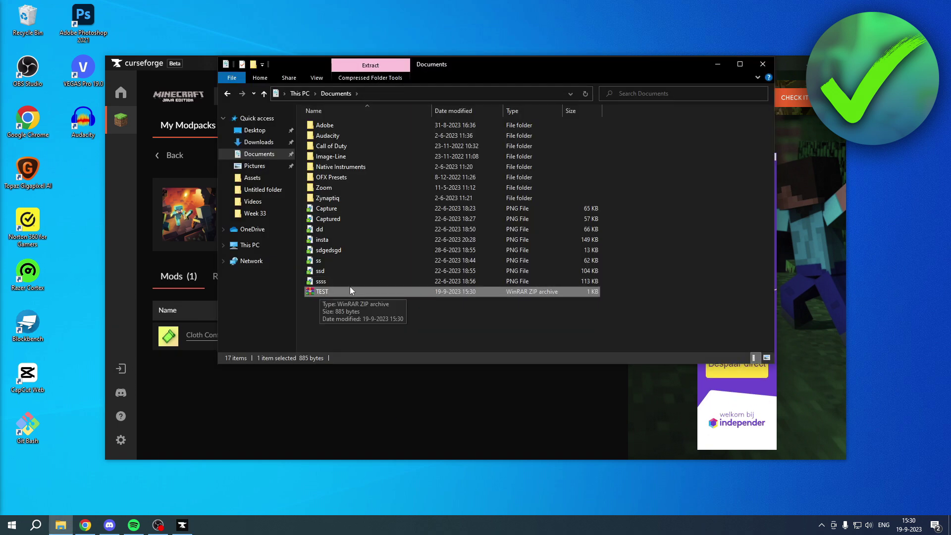
double_click(343, 292)
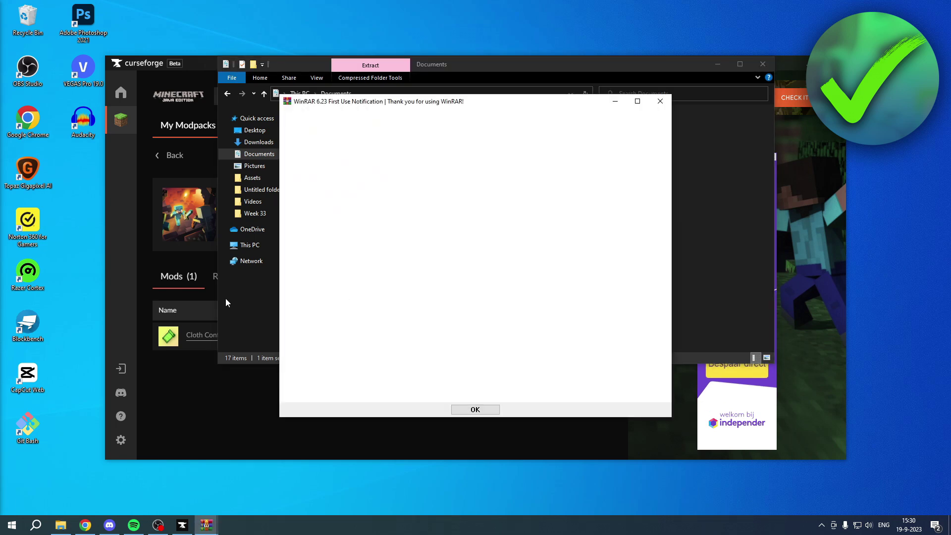
click(661, 102)
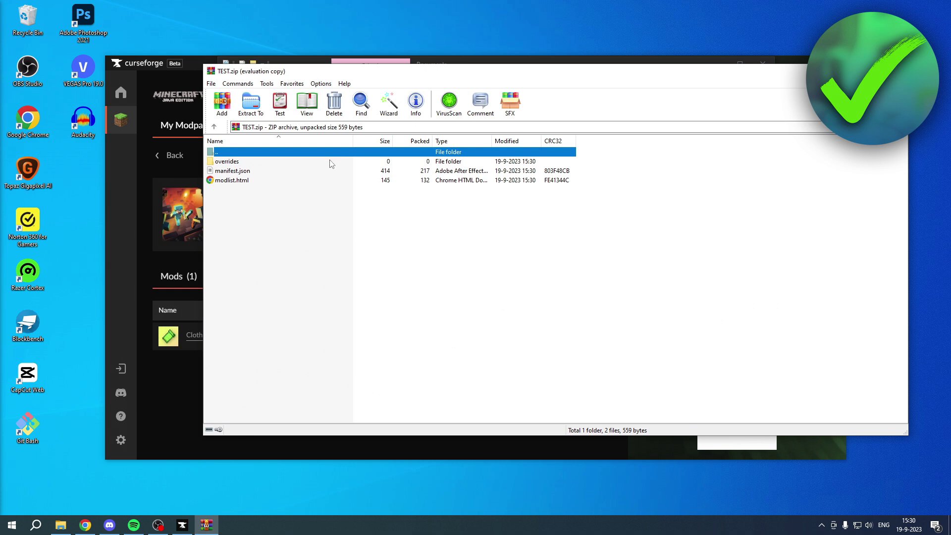
Step: Check TEST.zip's empty overrides folder, narrow the WinRAR window, then close the archive
double_click(331, 164)
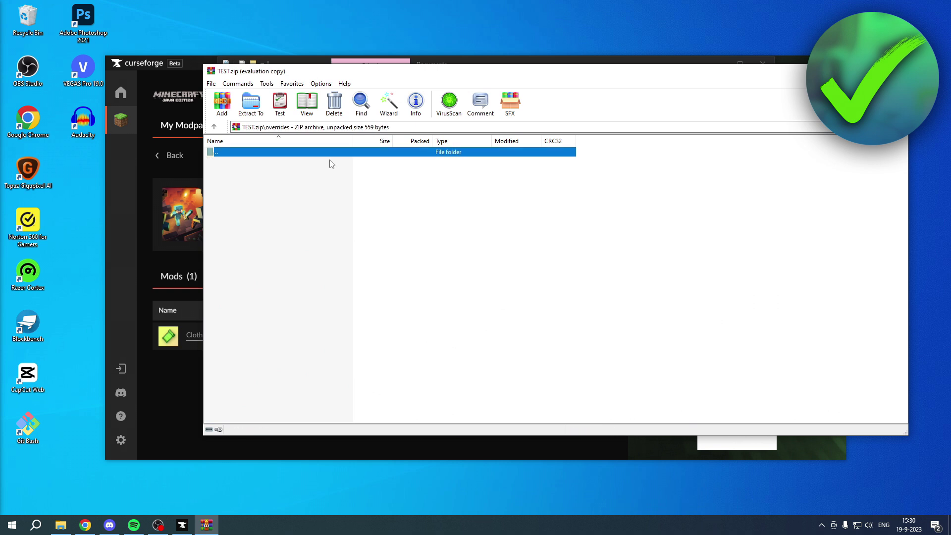
click(214, 127)
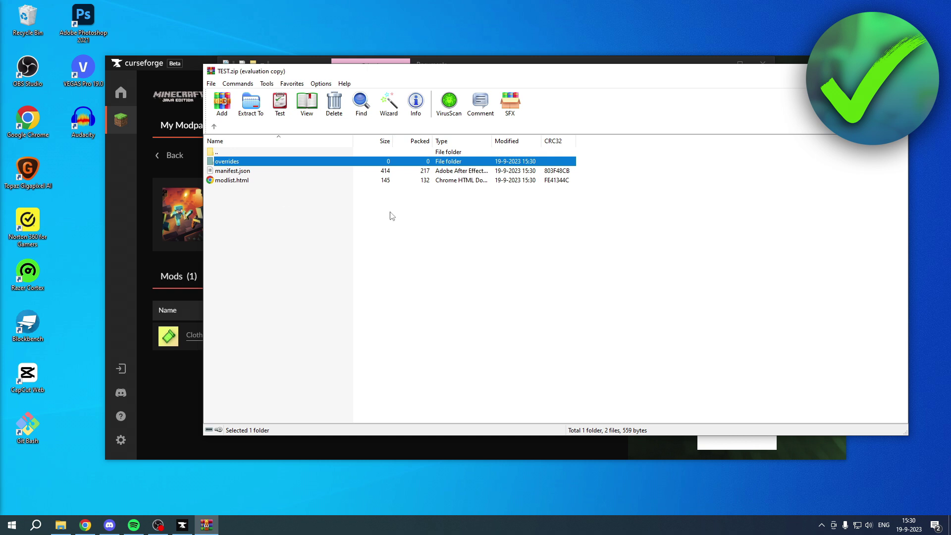
drag(909, 212, 680, 212)
double_click(279, 165)
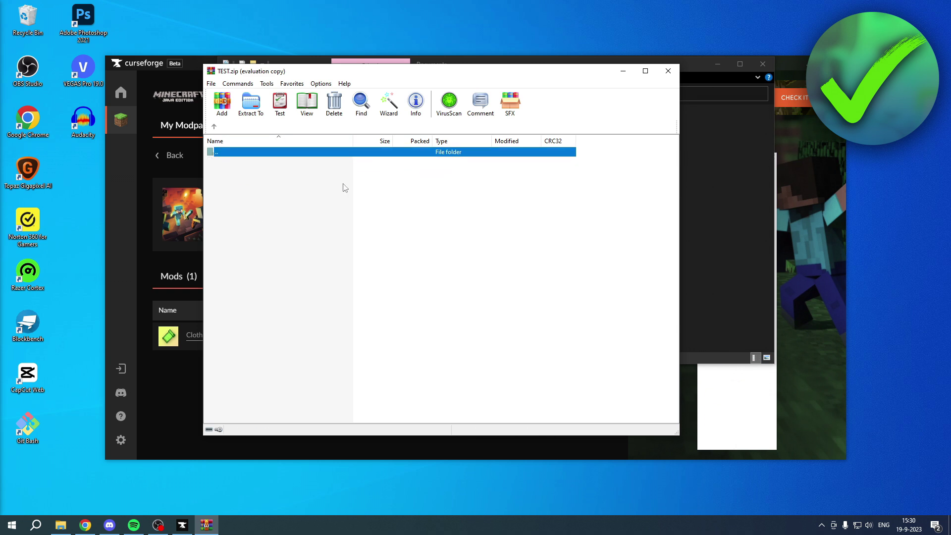
double_click(243, 150)
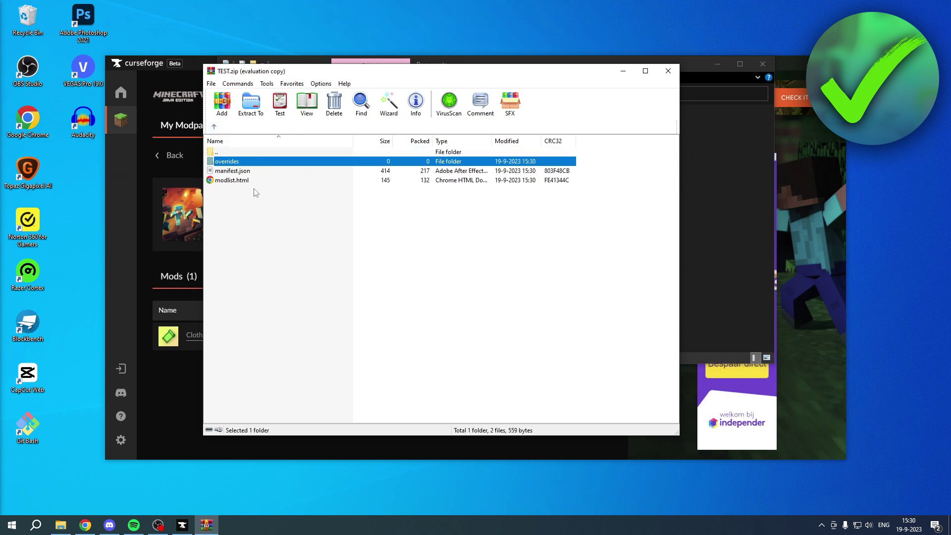
click(669, 71)
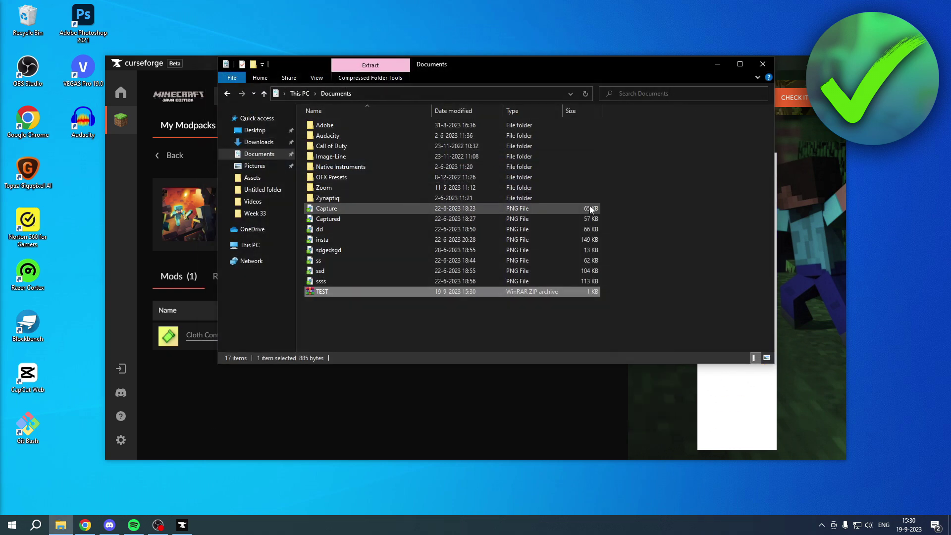
Step: Close the Documents window and begin importing a custom profile from file in CurseForge
click(763, 64)
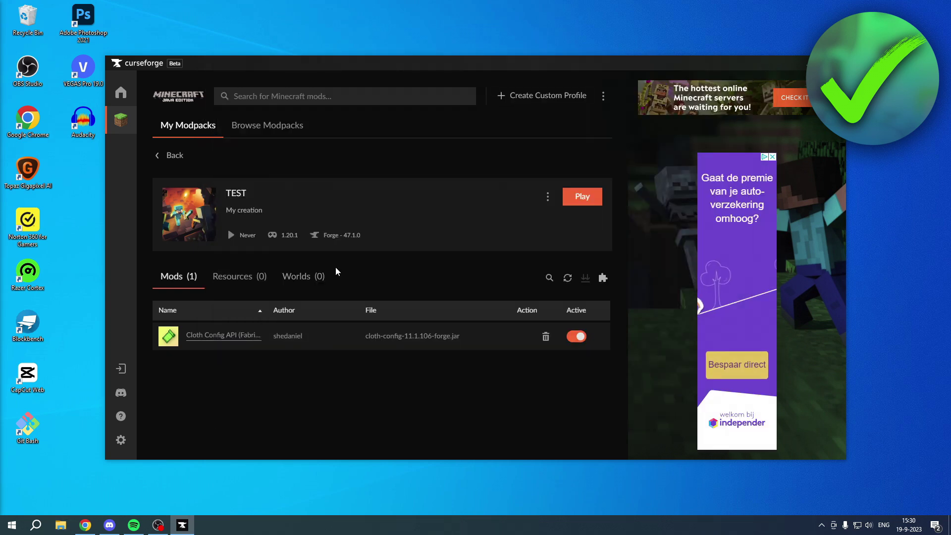
click(173, 155)
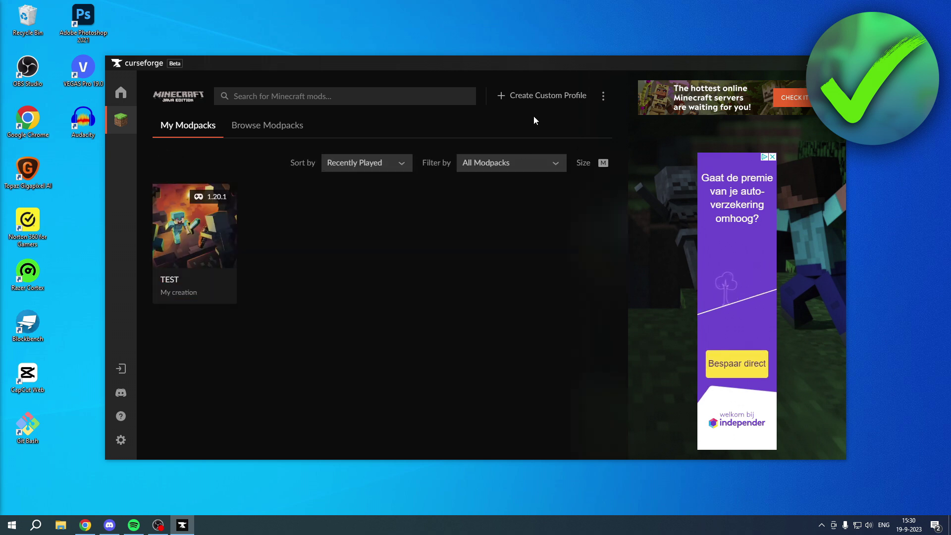
click(545, 98)
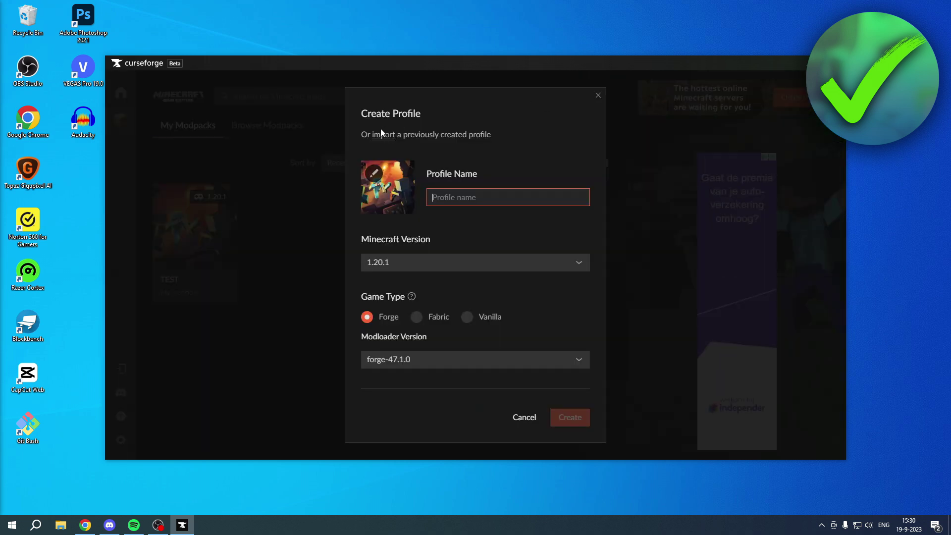
click(390, 141)
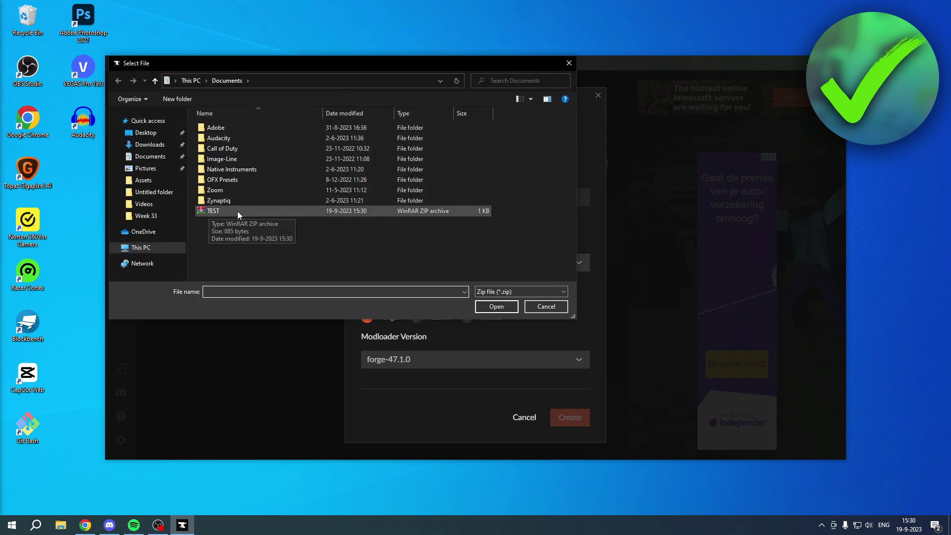
Step: Cancel the profile import and open the TEST modpack's profile page
click(544, 307)
click(596, 97)
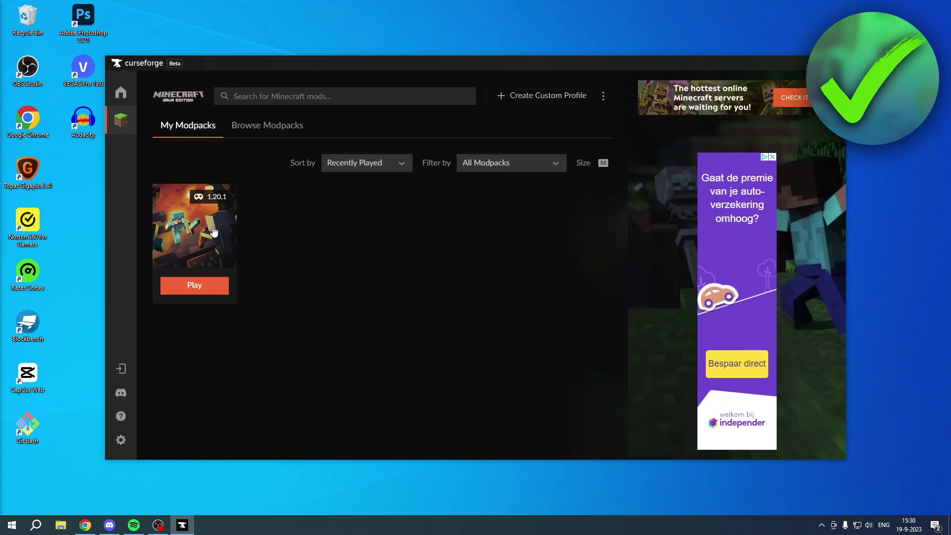
click(231, 231)
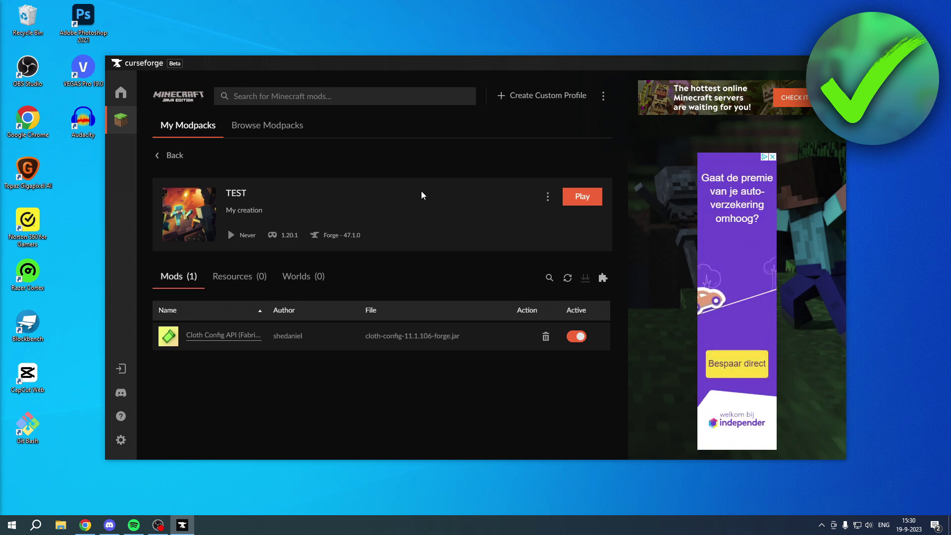
Step: Open the TEST profile's instance folder in File Explorer and view its full path
click(549, 199)
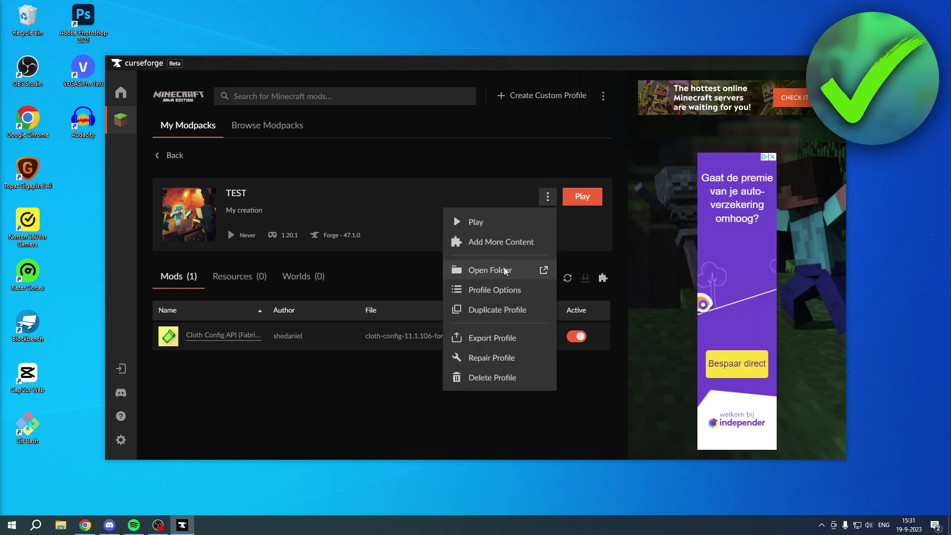
click(503, 270)
drag(492, 72, 569, 151)
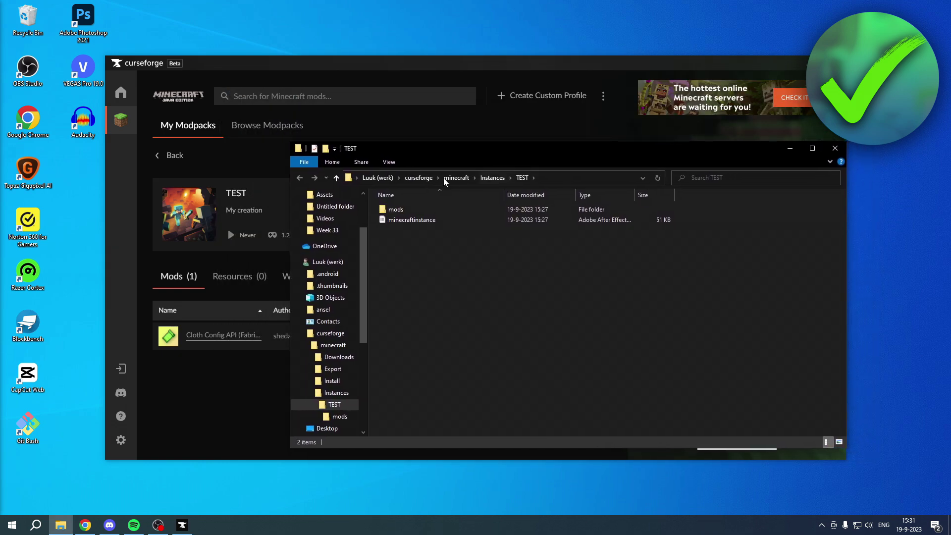
click(548, 176)
click(486, 243)
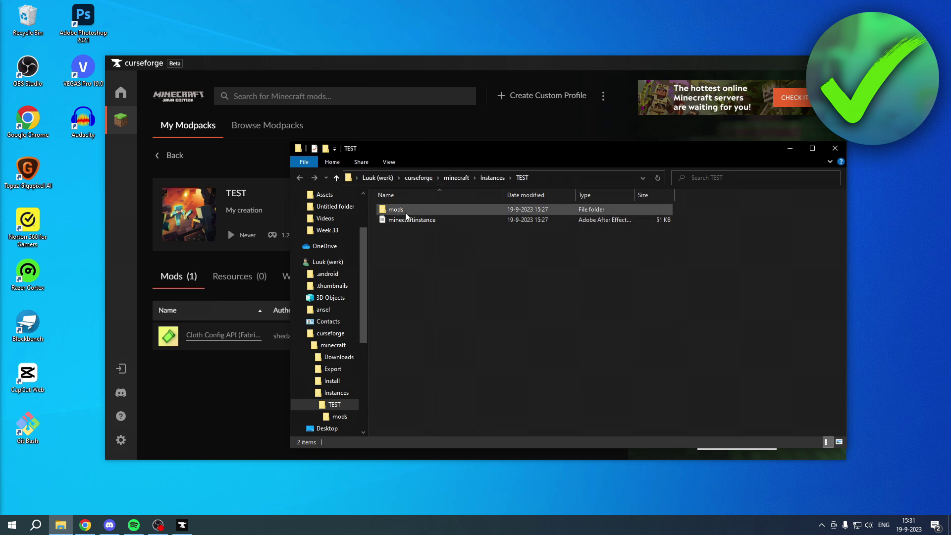
drag(495, 148, 583, 141)
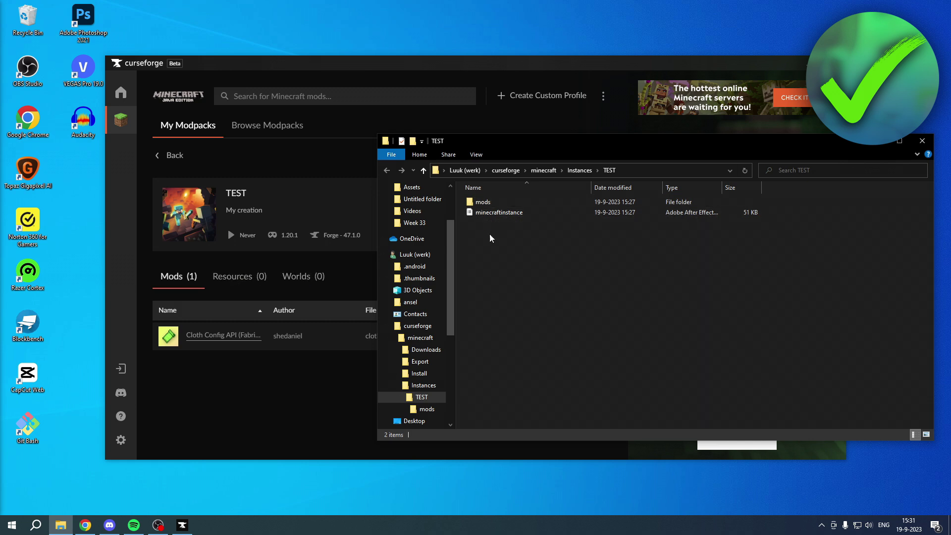
drag(577, 142, 534, 155)
Step: Open the mods folder and select the cloth-config-11.1.106-forge archive to show its actions
click(473, 210)
double_click(474, 210)
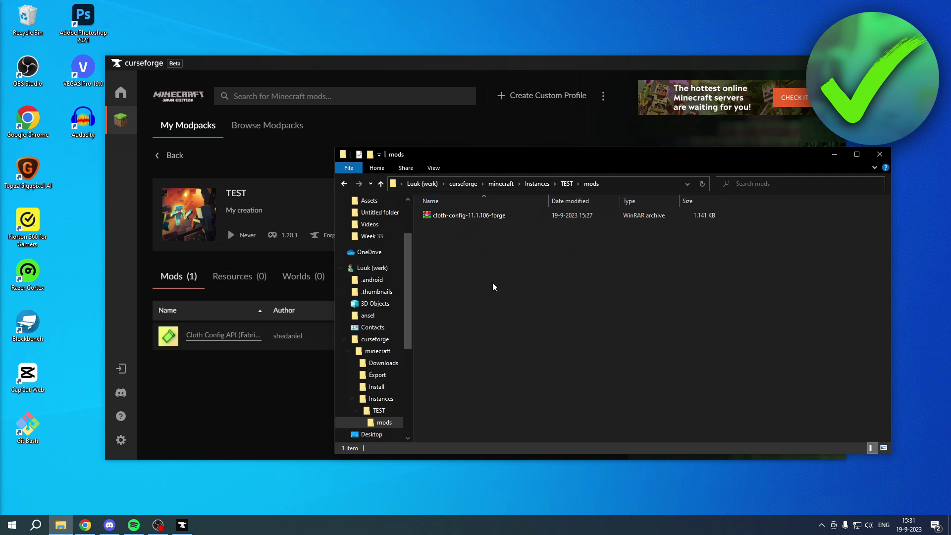
drag(513, 433, 451, 206)
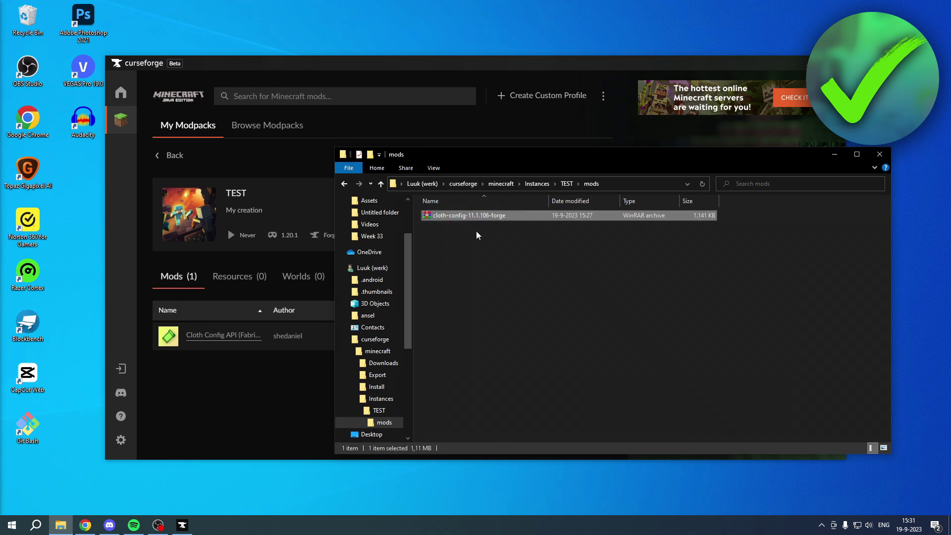
click(484, 243)
right_click(486, 214)
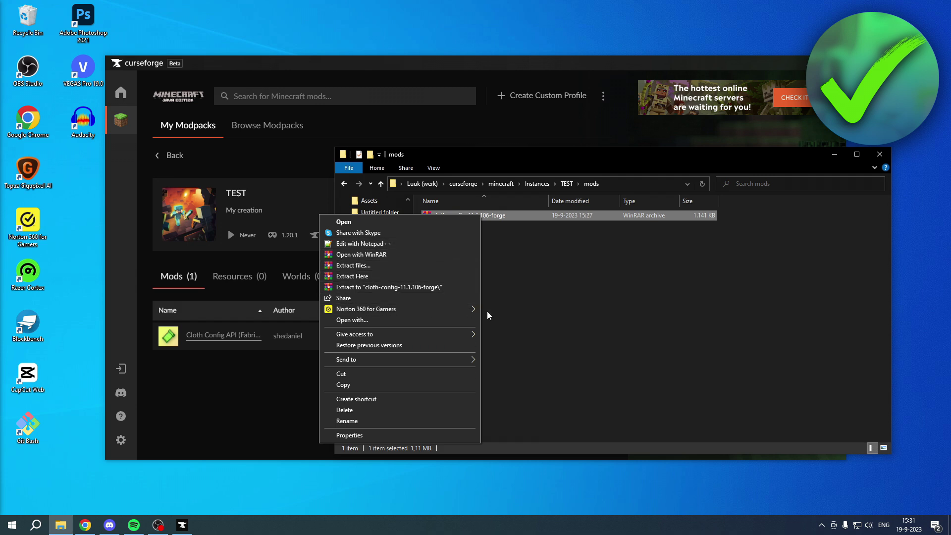
click(553, 278)
drag(466, 218, 488, 236)
click(491, 237)
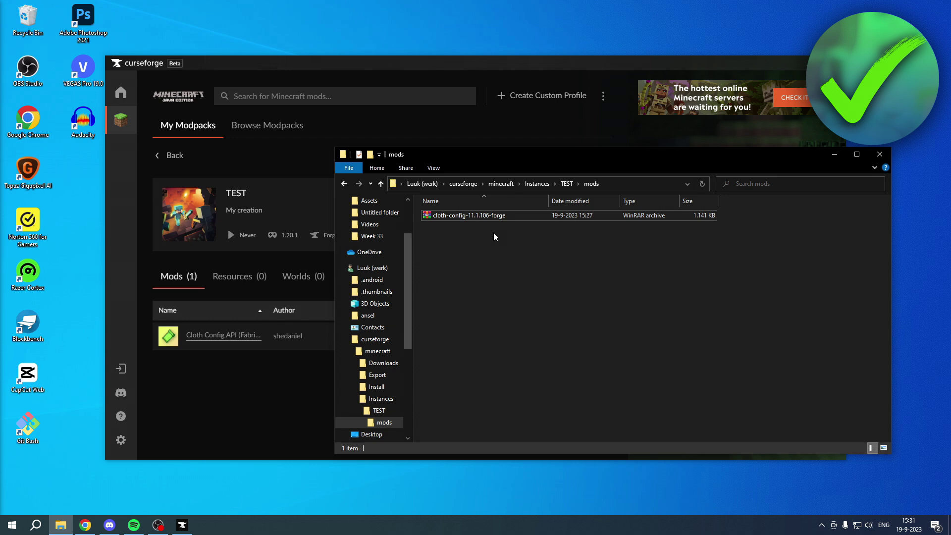
Step: Bring CurseForge to the front and cancel a newly started custom profile
click(356, 141)
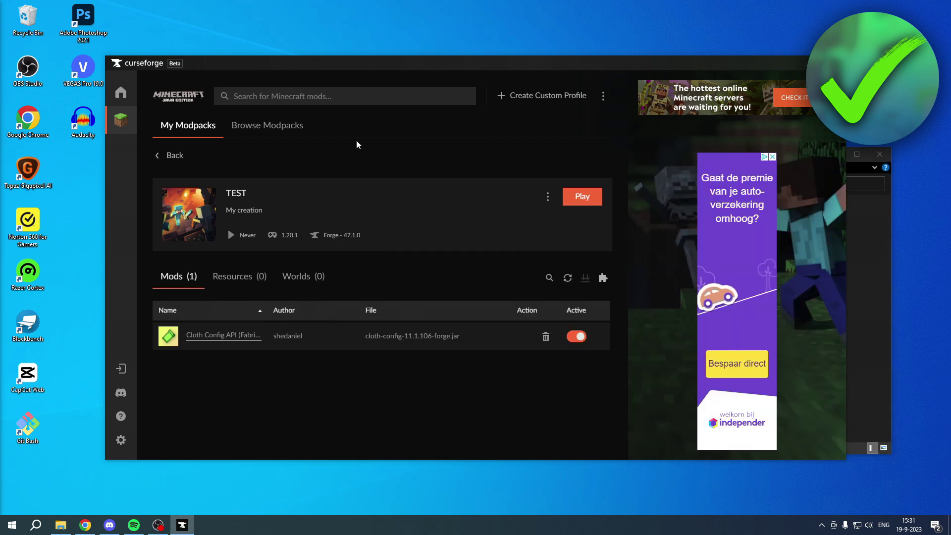
click(540, 96)
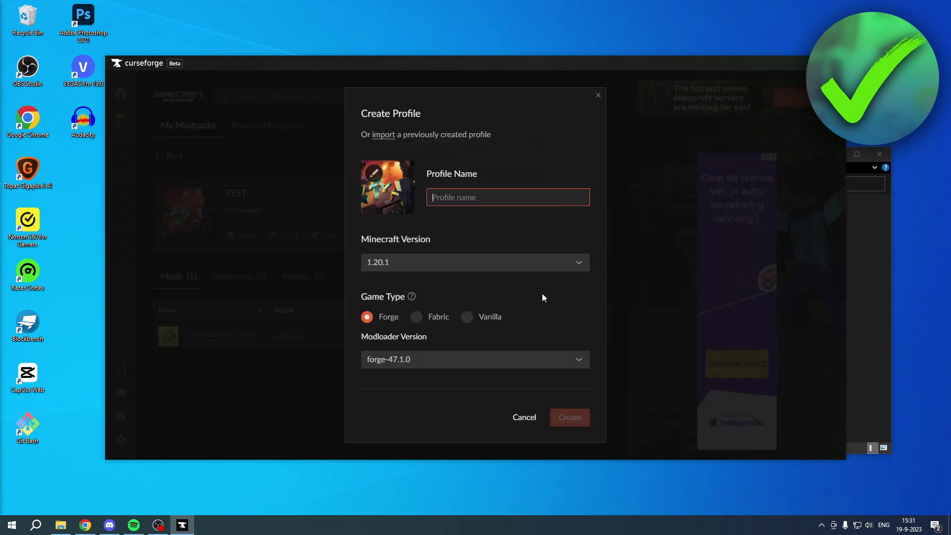
click(597, 96)
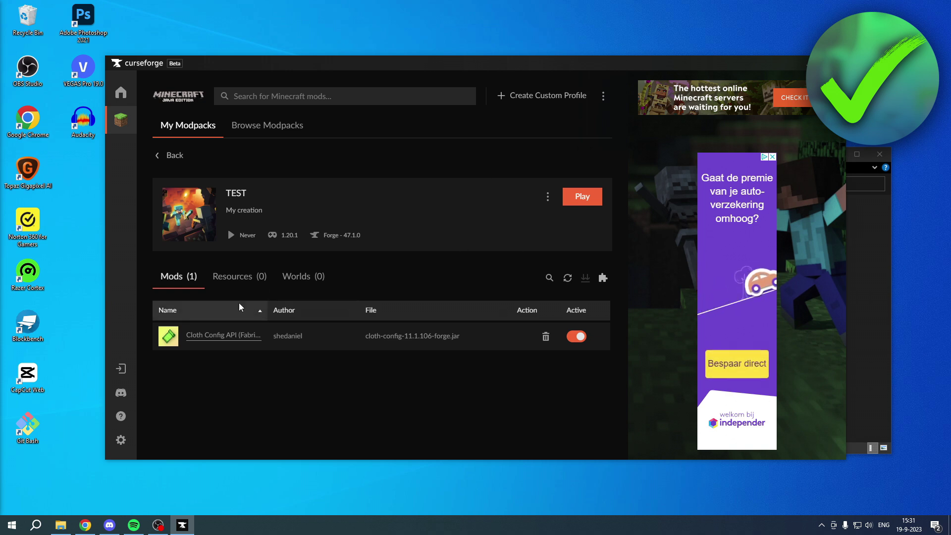
Step: Open TEST's Browse More Mods page, then return through My Modpacks to the TEST page
click(548, 196)
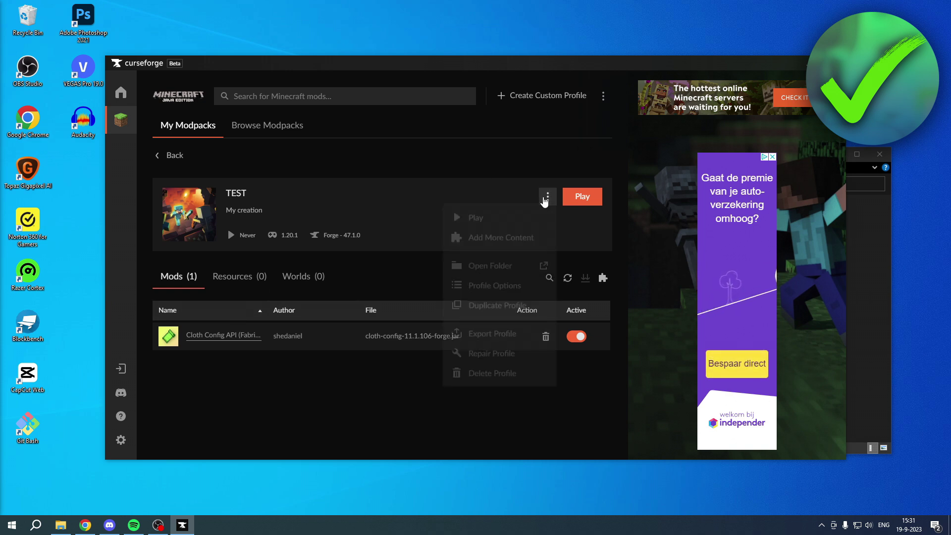
click(499, 243)
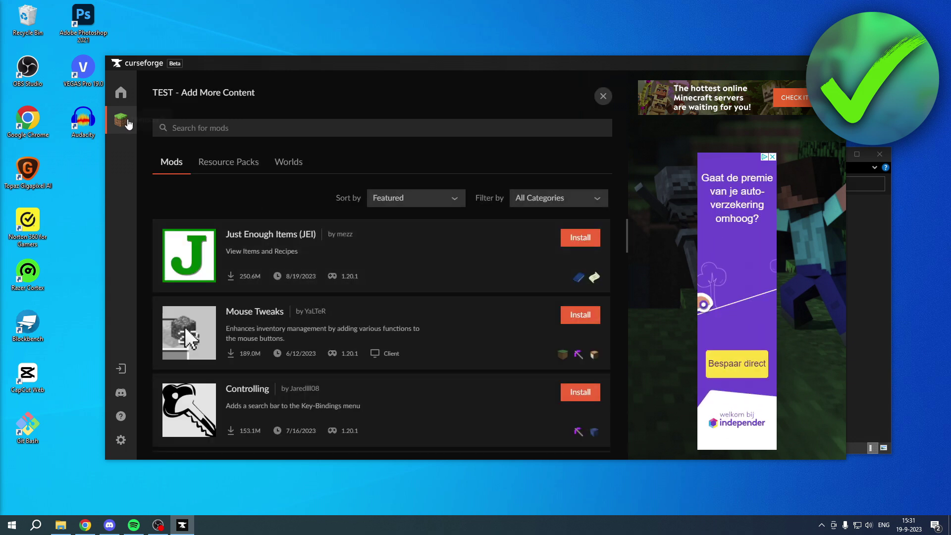
click(128, 124)
click(191, 282)
Step: Open the TEST instance folder, look into mods, go back up, then close the window
click(545, 197)
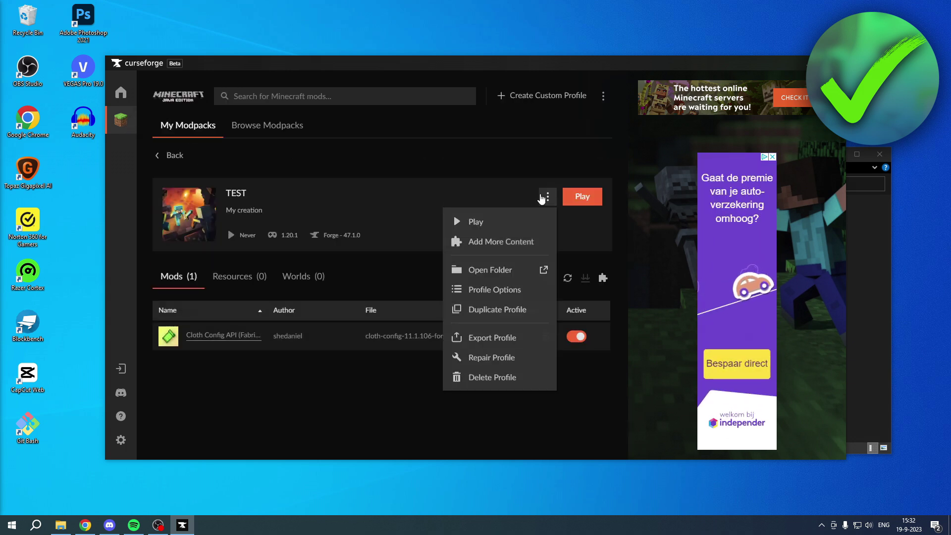
click(484, 267)
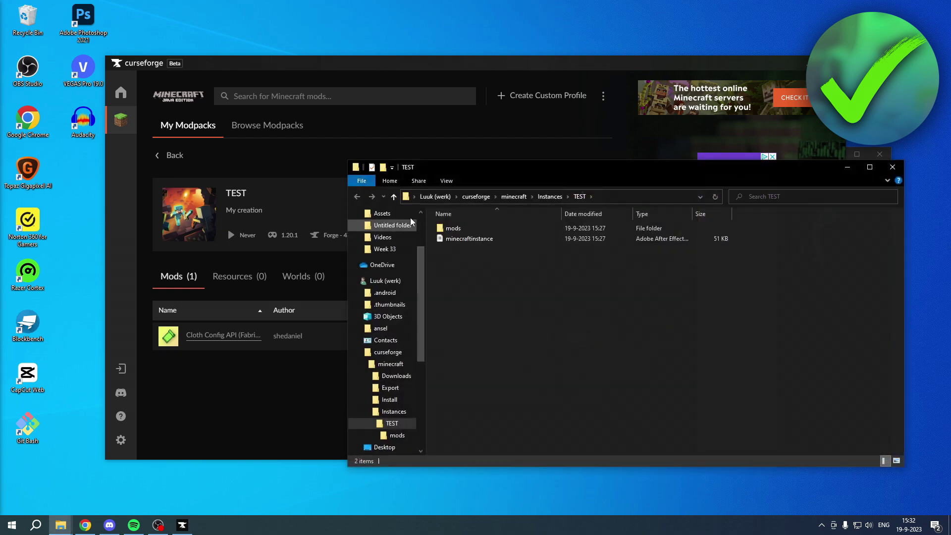
double_click(454, 228)
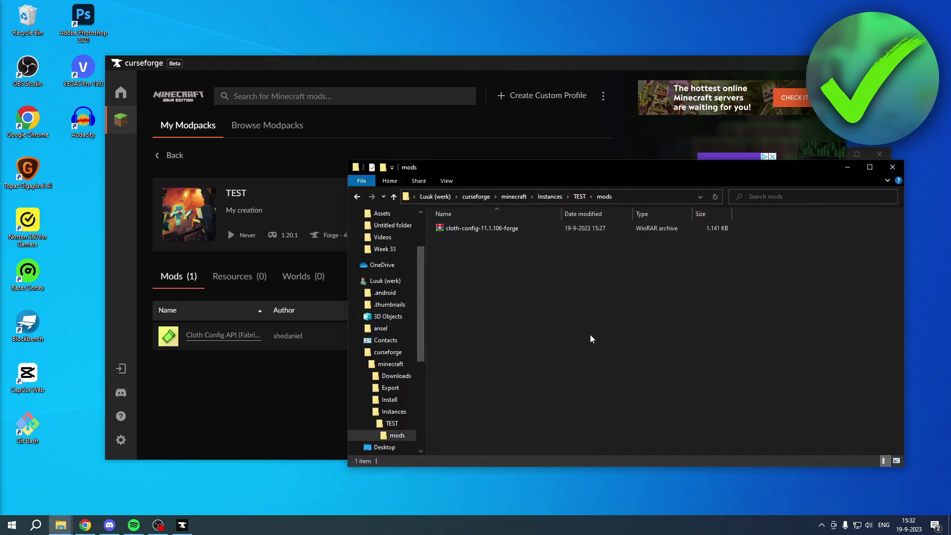
click(394, 196)
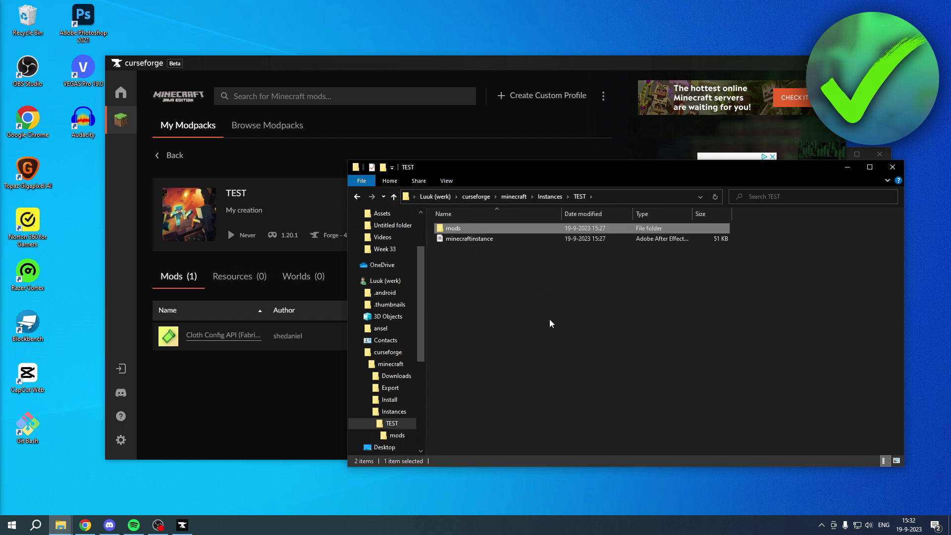
click(512, 306)
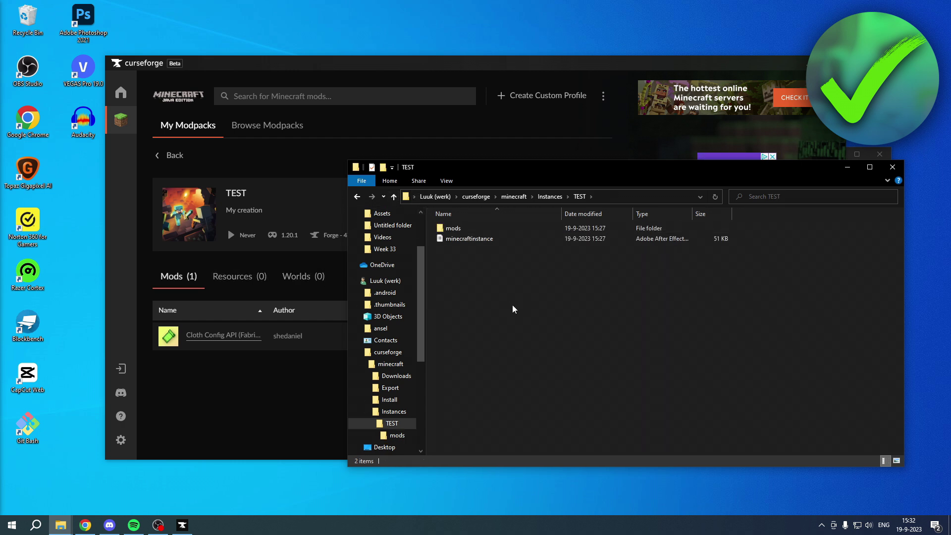
click(893, 167)
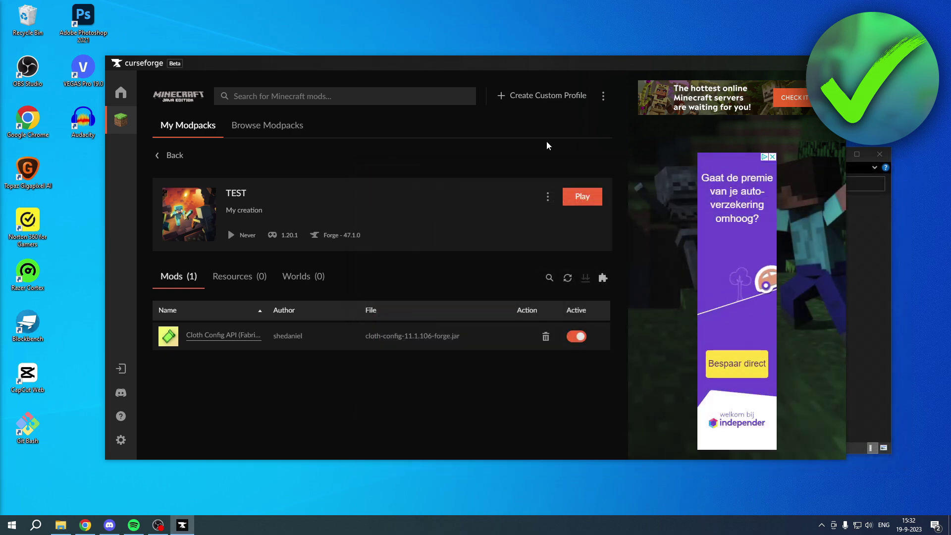